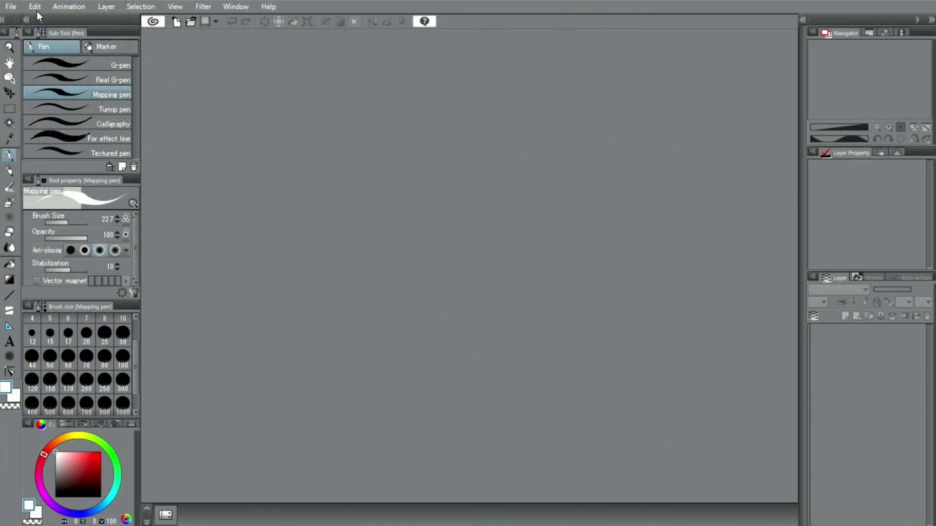
Open the scan image file of the girl reading in Clip Studio Paint.
{"action": "left_click", "coordinate": [12, 7]}
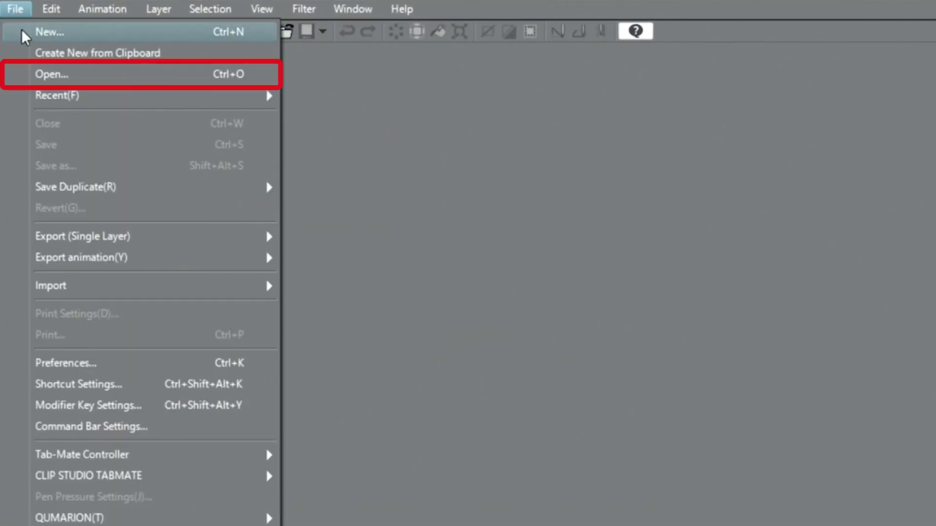
{"action": "left_click", "coordinate": [63, 75]}
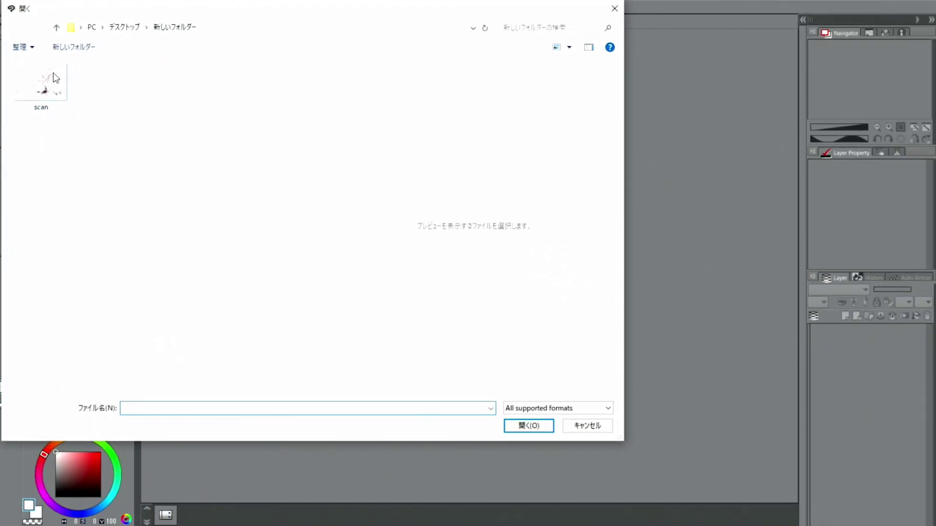
{"action": "left_click", "coordinate": [54, 78]}
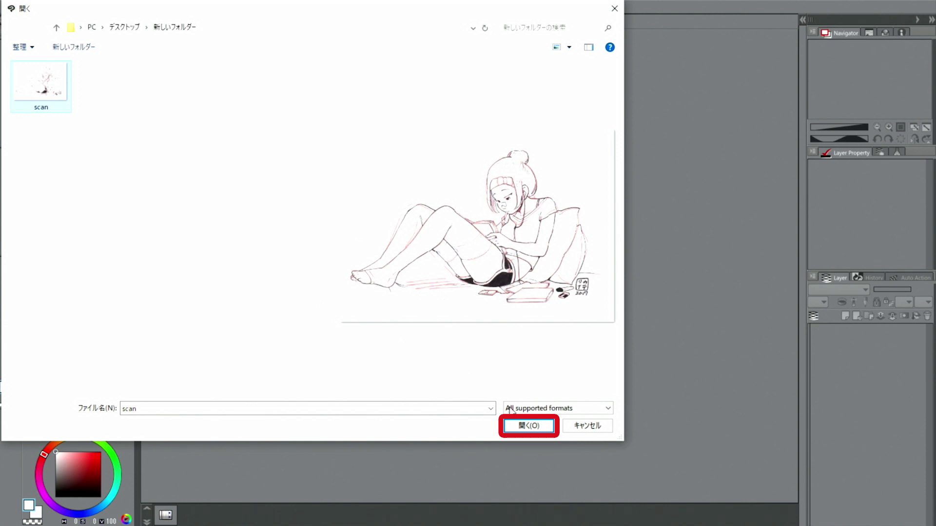
{"action": "left_click", "coordinate": [525, 426]}
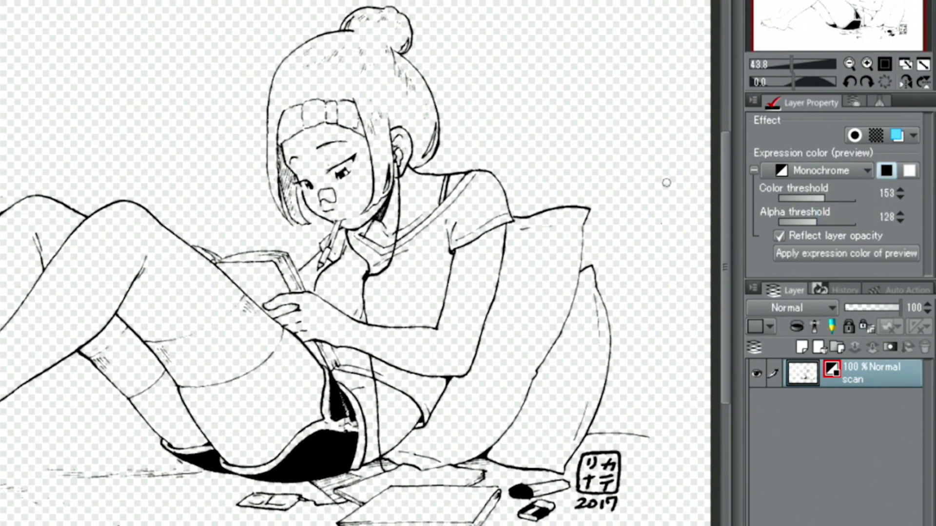
{"action": "left_click", "coordinate": [796, 253]}
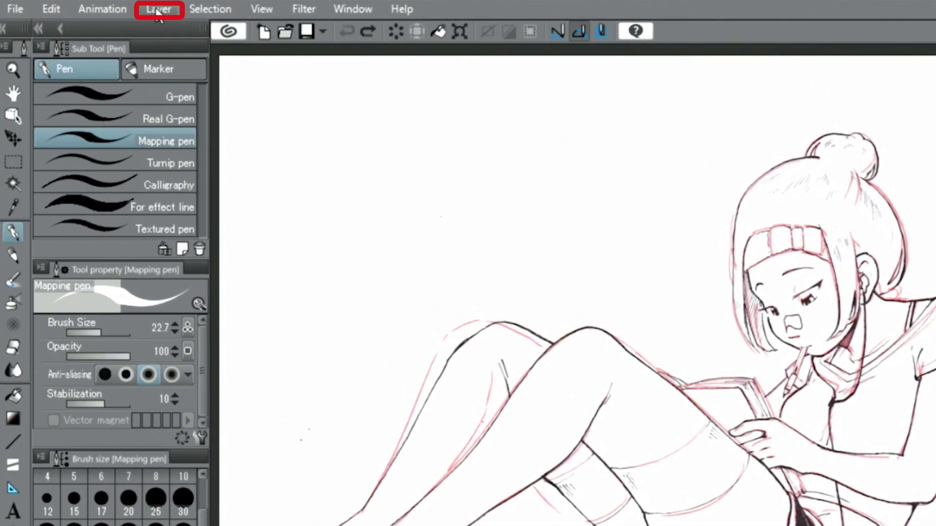
Add a Brightness/Contrast correction layer with brightness 38 and contrast 70.
{"action": "left_click", "coordinate": [111, 7]}
{"action": "mouse_move", "coordinate": [398, 79]}
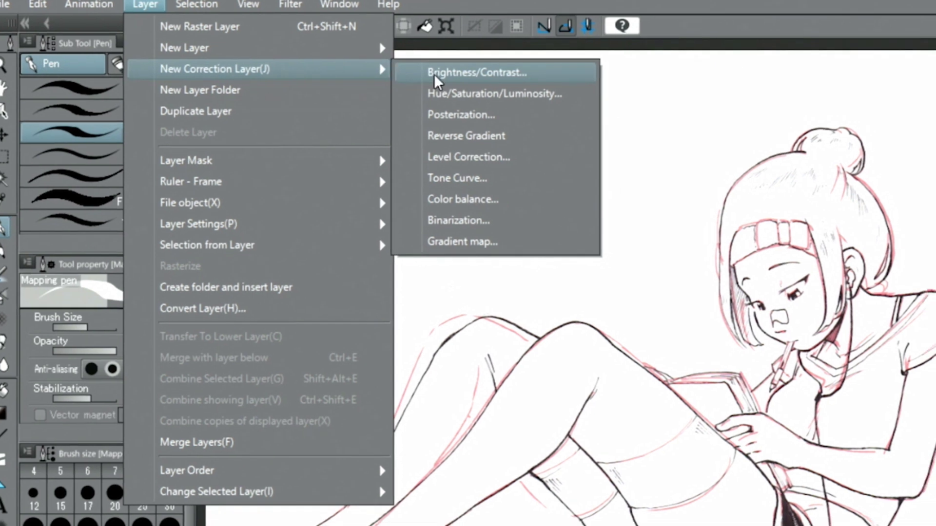
{"action": "left_click", "coordinate": [449, 80]}
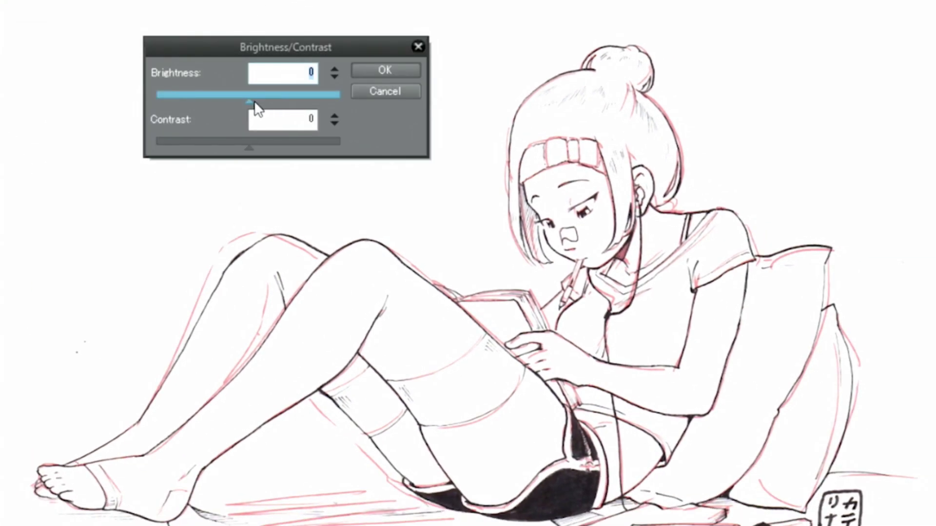
{"action": "left_click_drag", "start_coordinate": [256, 102], "coordinate": [286, 100]}
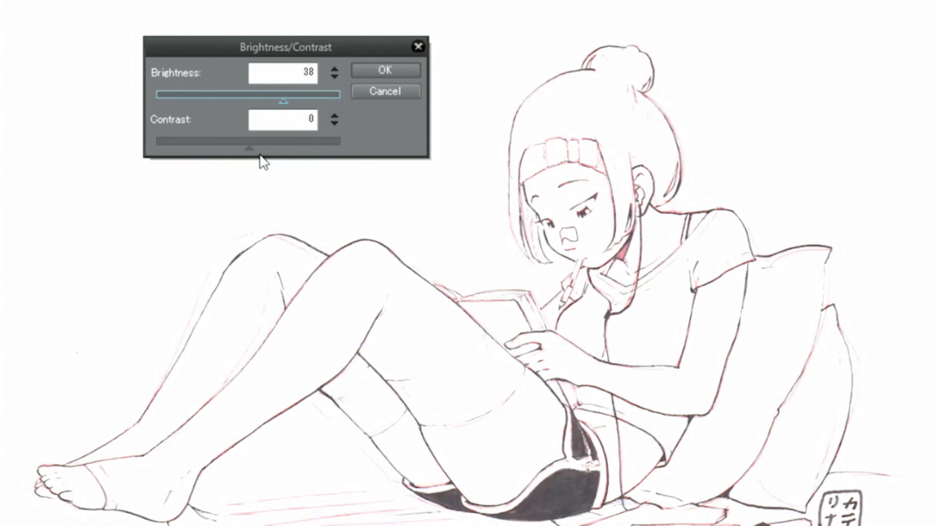
{"action": "left_click_drag", "start_coordinate": [254, 149], "coordinate": [313, 145]}
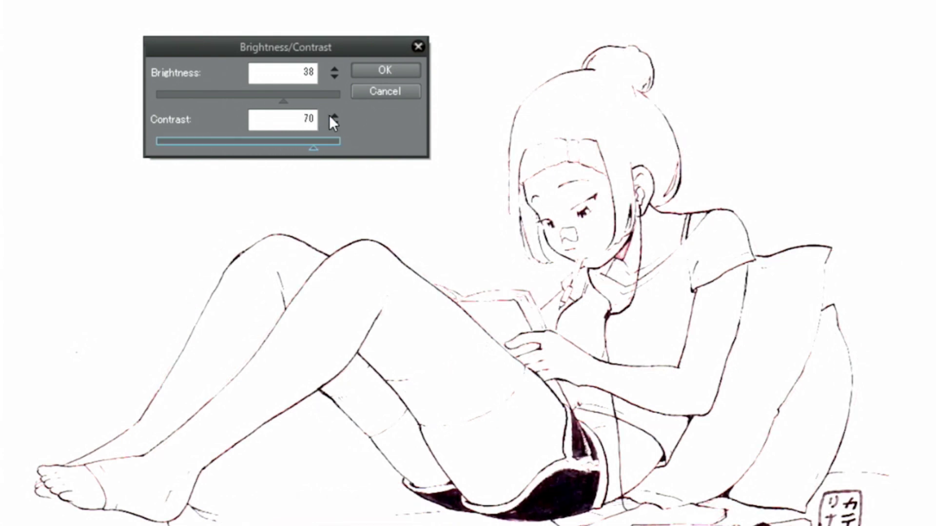
{"action": "left_click", "coordinate": [370, 69]}
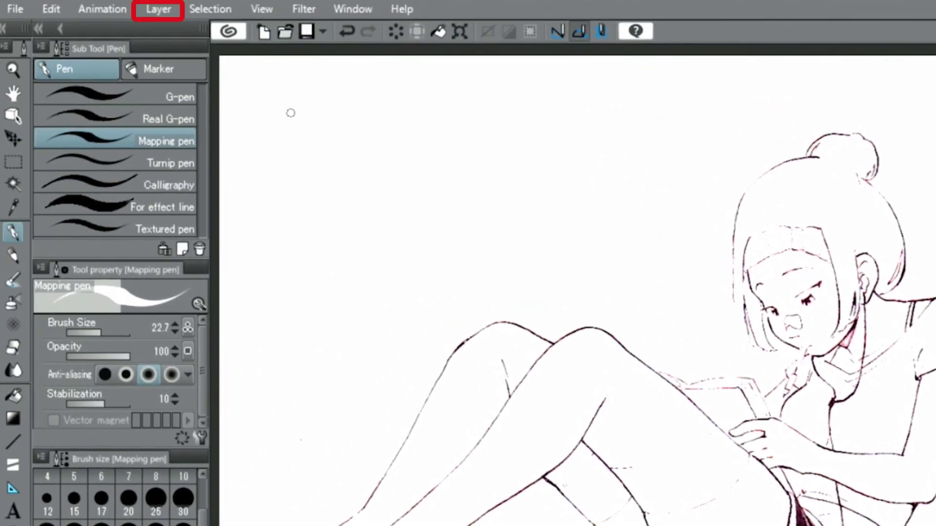
Add a Level Correction layer, raising the input black point and nudging the midtones lighter.
{"action": "left_click", "coordinate": [158, 9]}
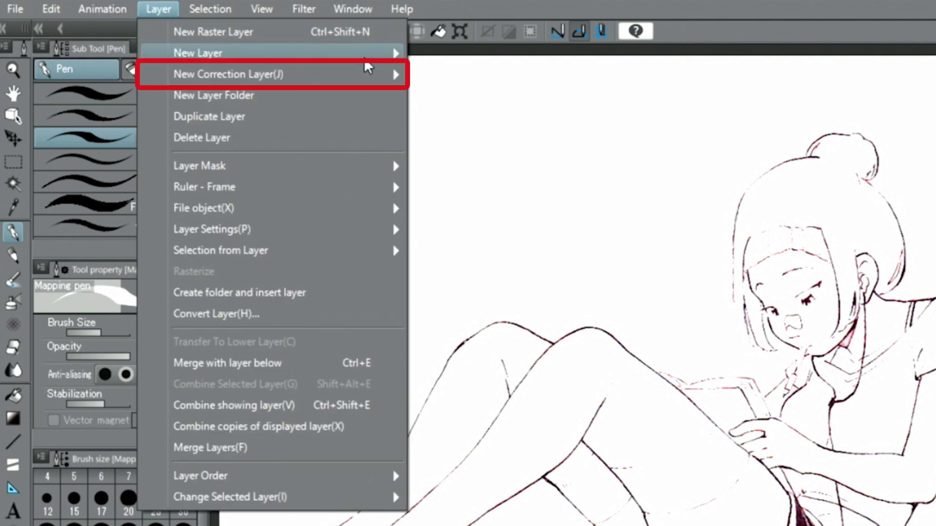
{"action": "mouse_move", "coordinate": [393, 80]}
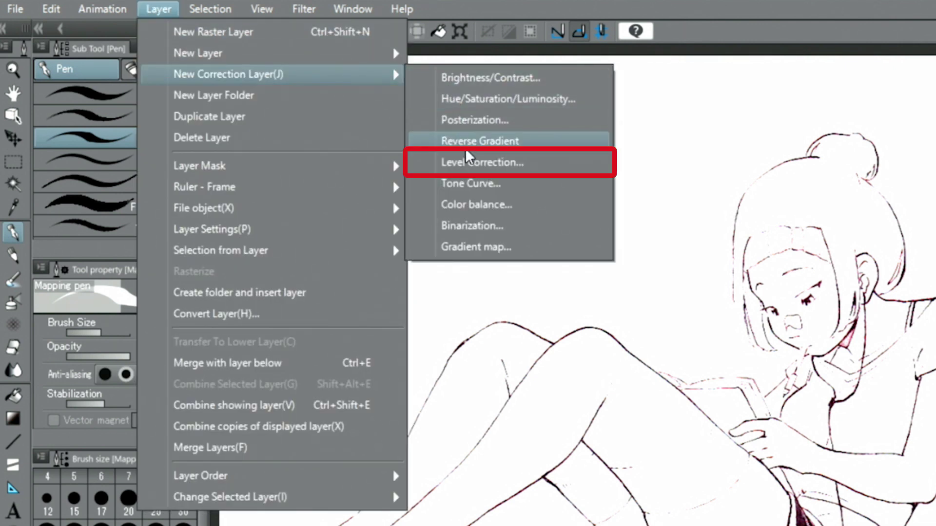
{"action": "left_click", "coordinate": [466, 165]}
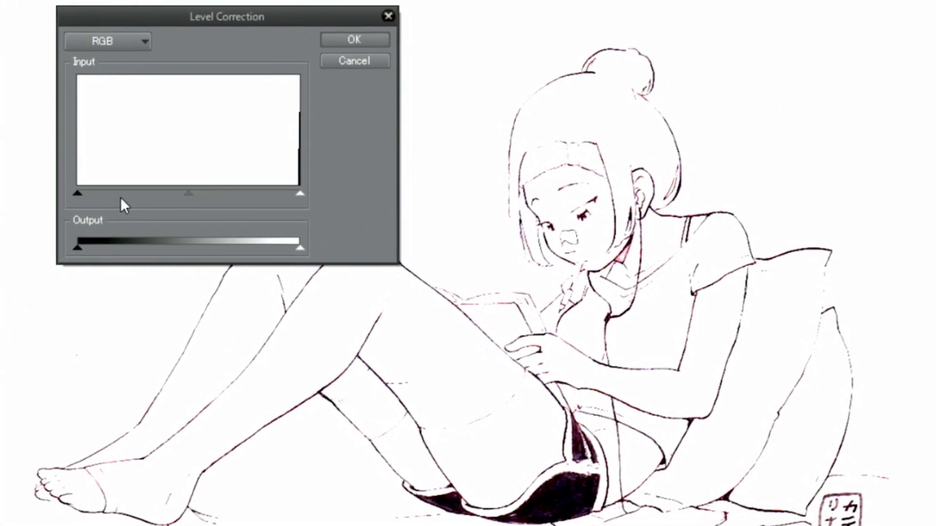
{"action": "left_click_drag", "start_coordinate": [75, 191], "coordinate": [196, 193]}
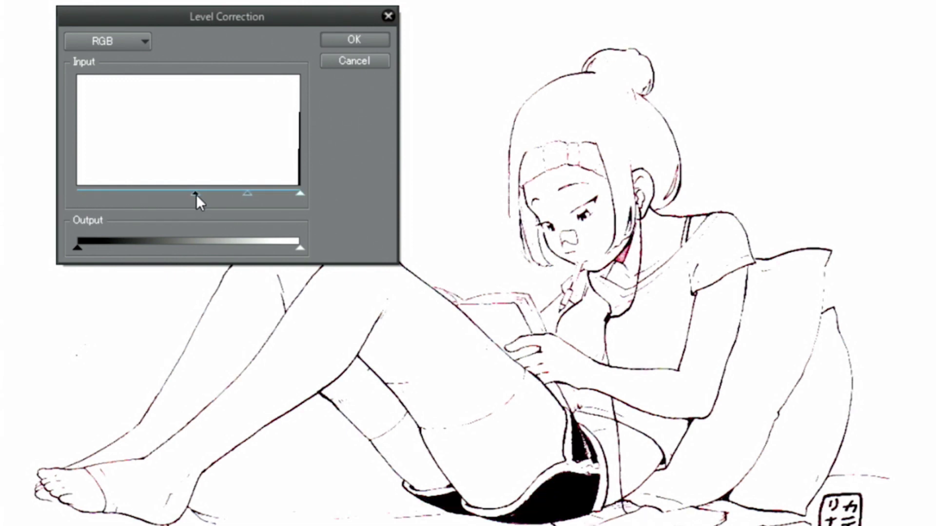
{"action": "left_click_drag", "start_coordinate": [218, 198], "coordinate": [211, 195]}
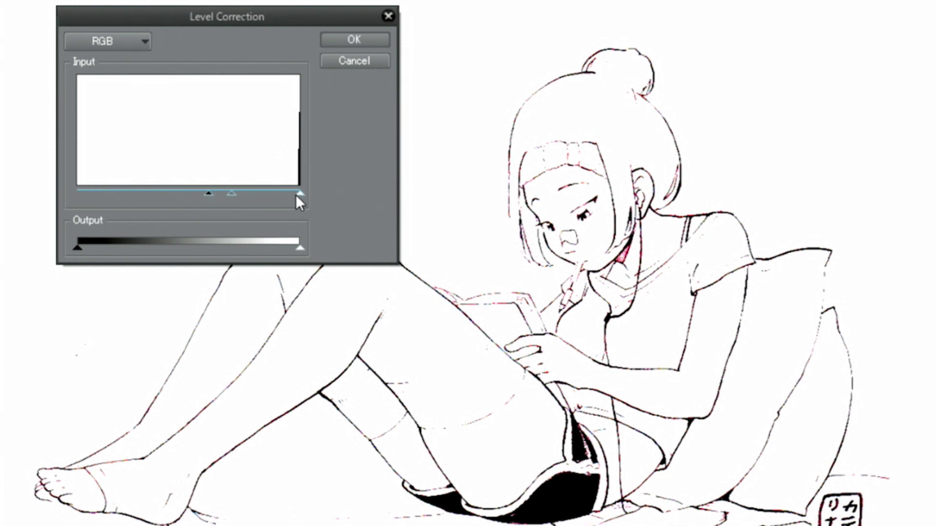
{"action": "left_click", "coordinate": [347, 40]}
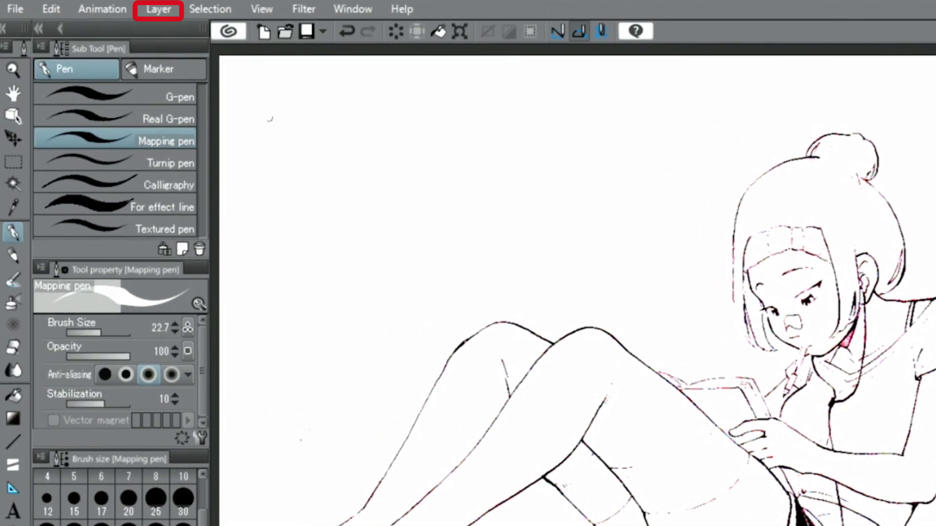
Merge the scan layers into Layer 1 and convert its brightness to opacity.
{"action": "left_click", "coordinate": [158, 10]}
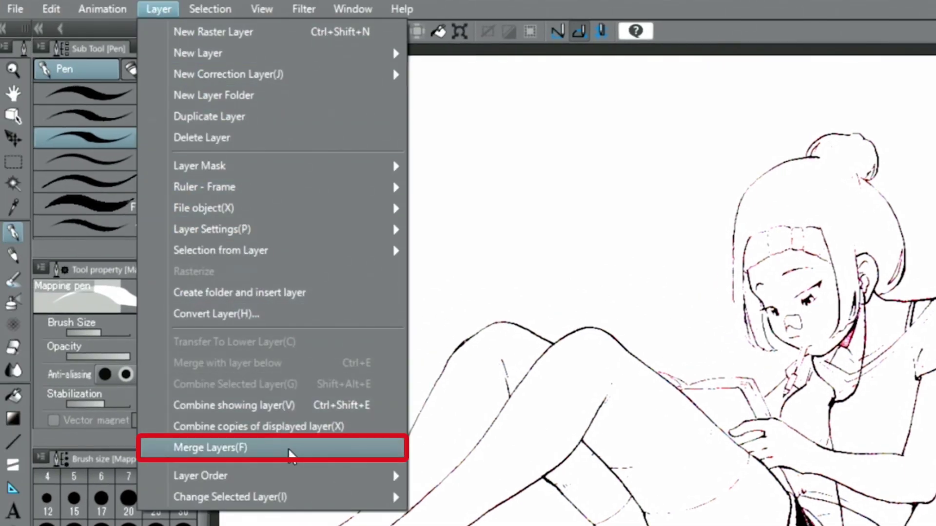
{"action": "left_click", "coordinate": [289, 451]}
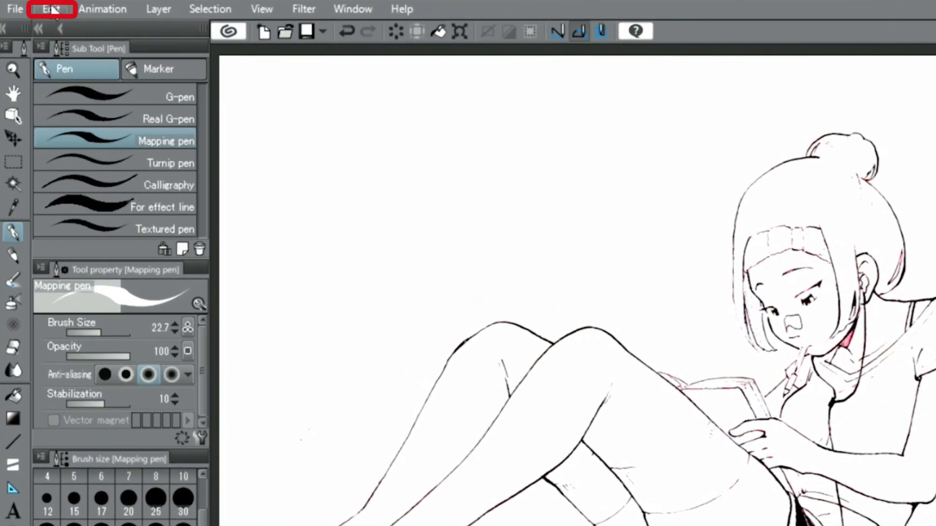
{"action": "left_click", "coordinate": [35, 6]}
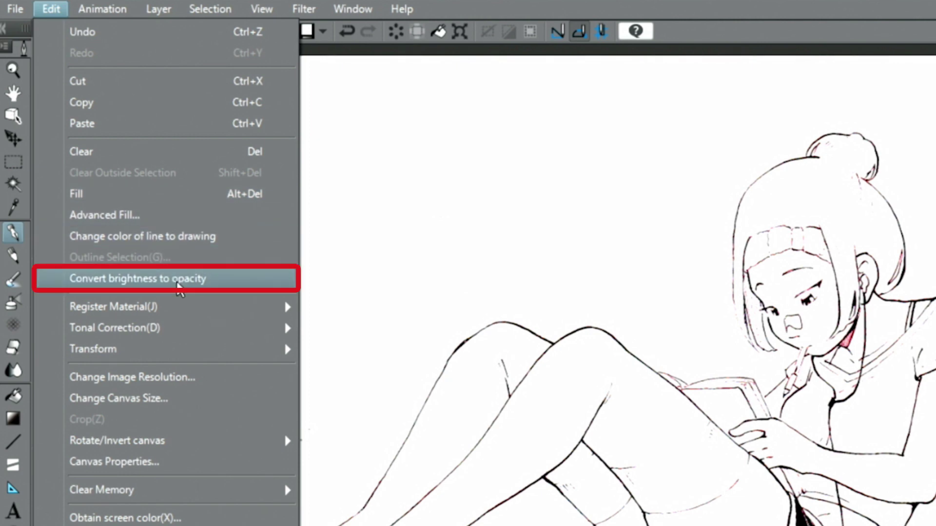
{"action": "left_click", "coordinate": [179, 286]}
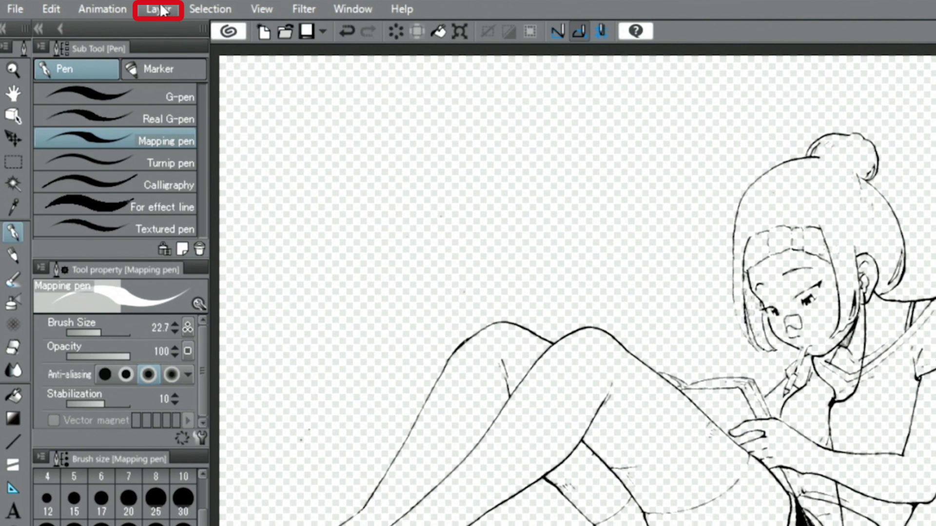
Add a white Paper layer beneath Layer 1.
{"action": "left_click", "coordinate": [157, 9]}
{"action": "mouse_move", "coordinate": [282, 54]}
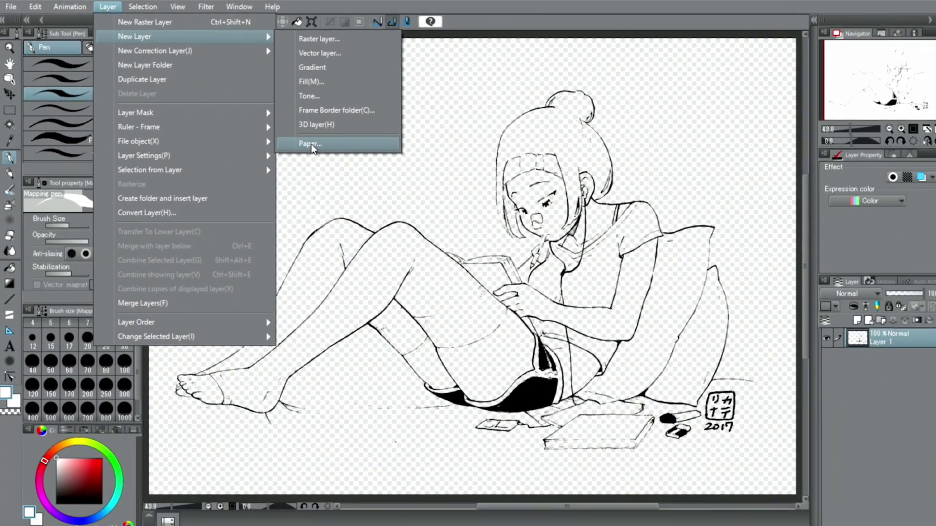
{"action": "left_click", "coordinate": [454, 208]}
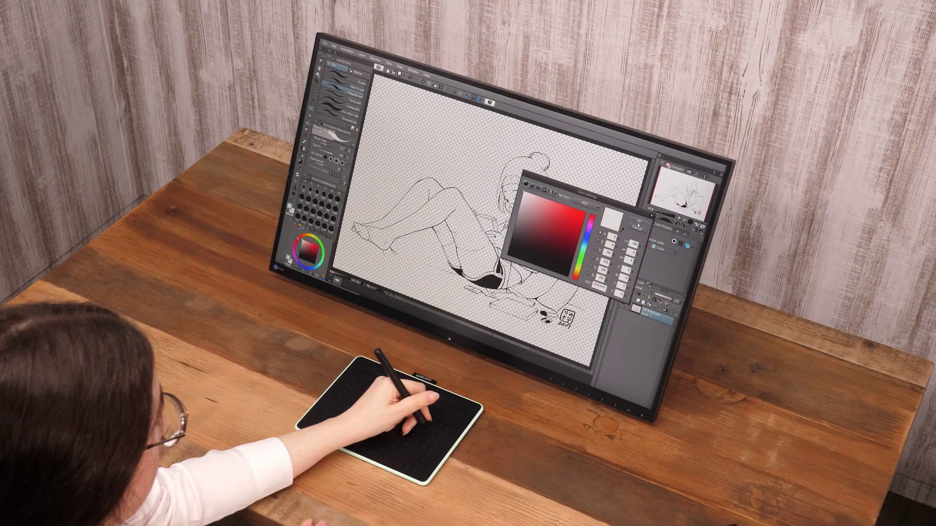
{"action": "left_click", "coordinate": [638, 221]}
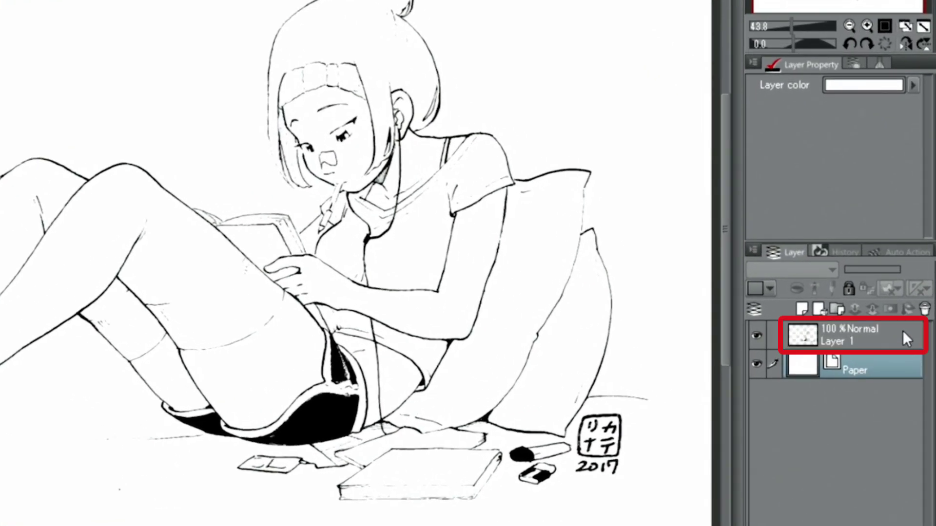
Give Layer 1 a border effect with bright red edge colour FF1515.
{"action": "left_click", "coordinate": [910, 333]}
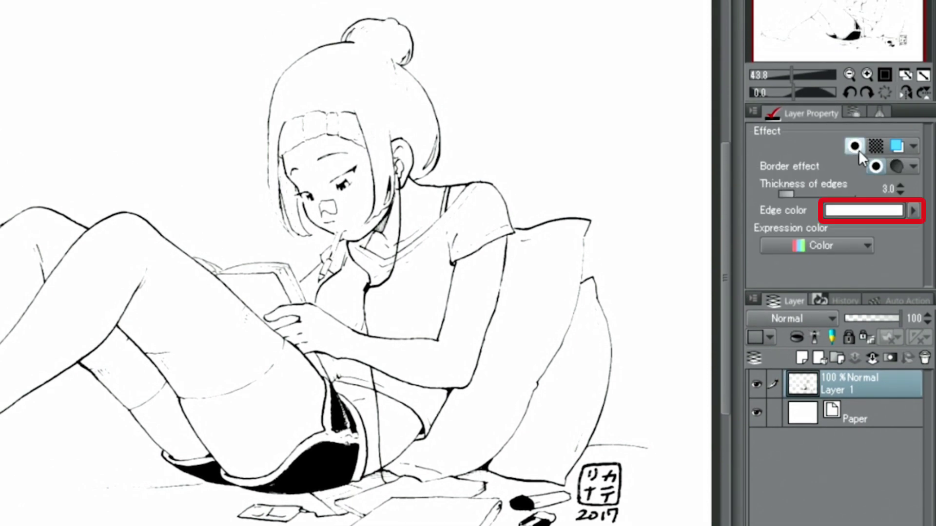
{"action": "left_click", "coordinate": [915, 211]}
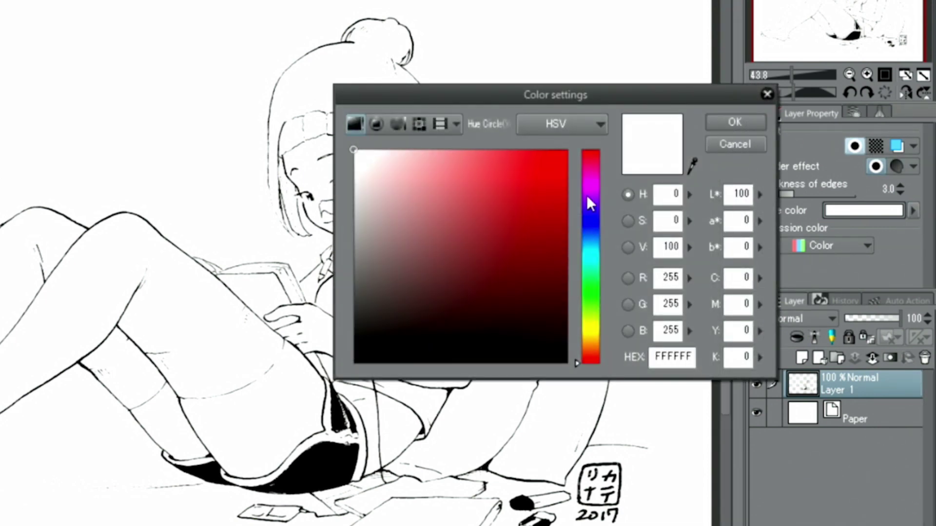
{"action": "left_click_drag", "start_coordinate": [514, 178], "coordinate": [547, 149]}
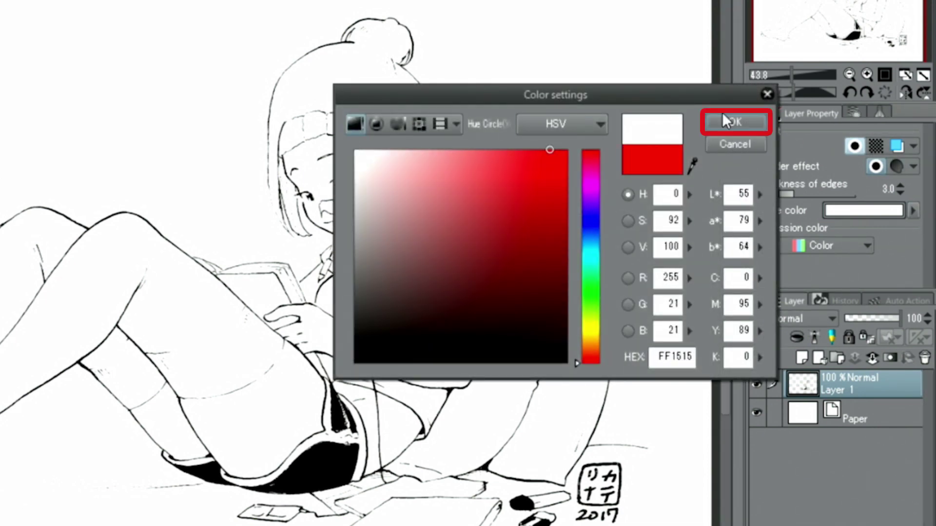
{"action": "left_click", "coordinate": [735, 122]}
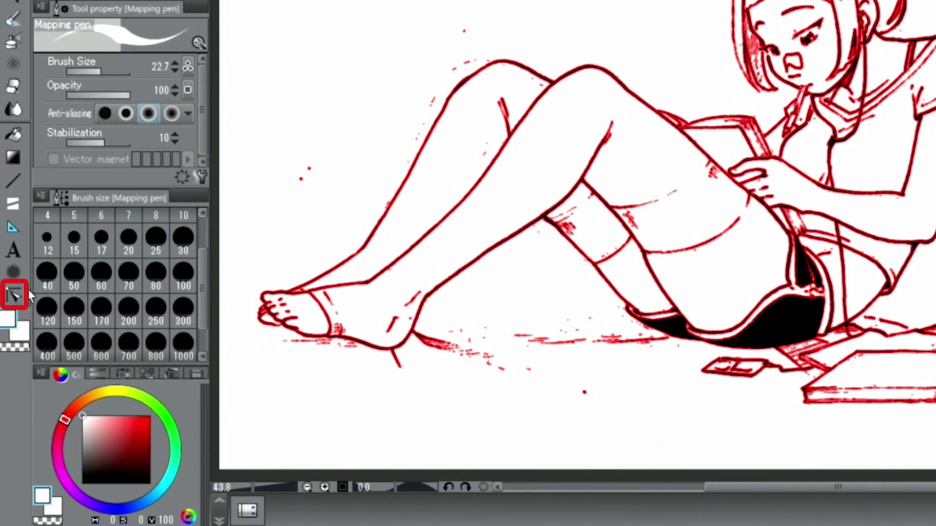
With the Remove dust tool, clear dust from the upper-left and left canvas areas.
{"action": "left_click", "coordinate": [12, 333]}
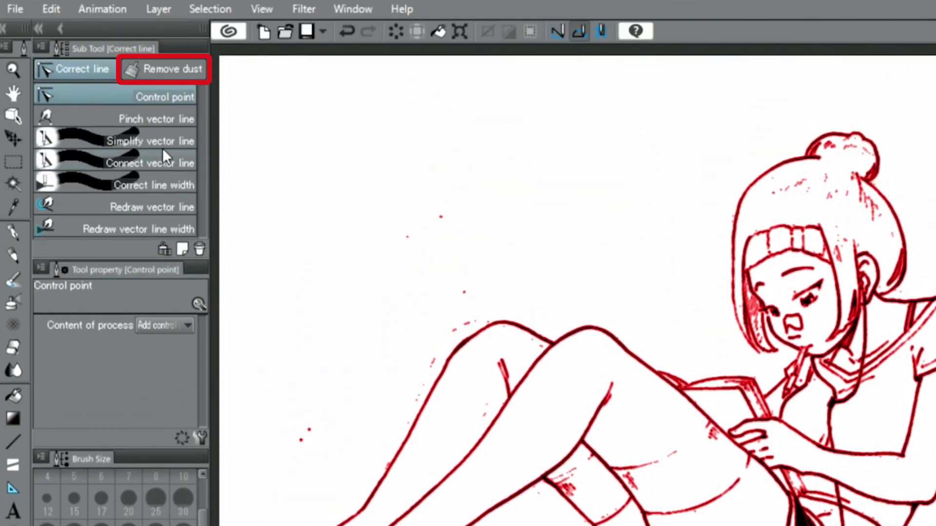
{"action": "left_click", "coordinate": [179, 68]}
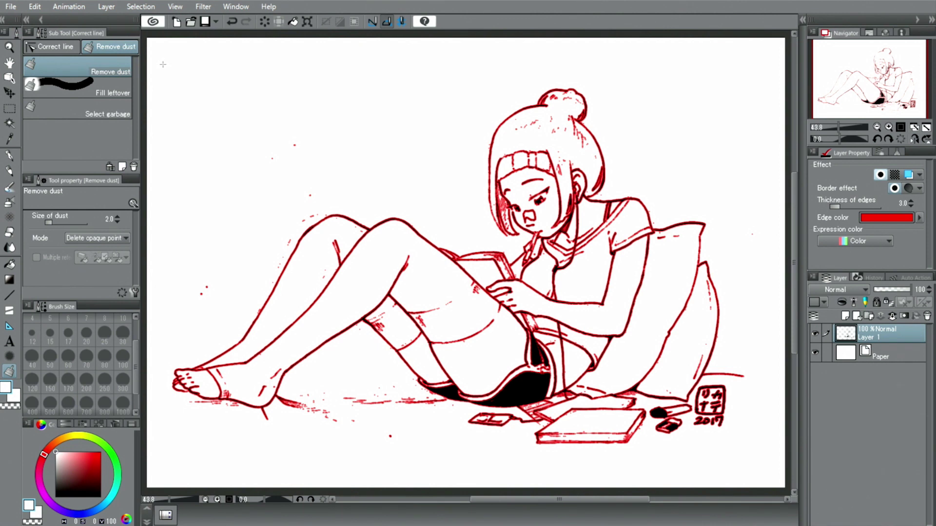
{"action": "left_click_drag", "start_coordinate": [163, 65], "coordinate": [766, 468]}
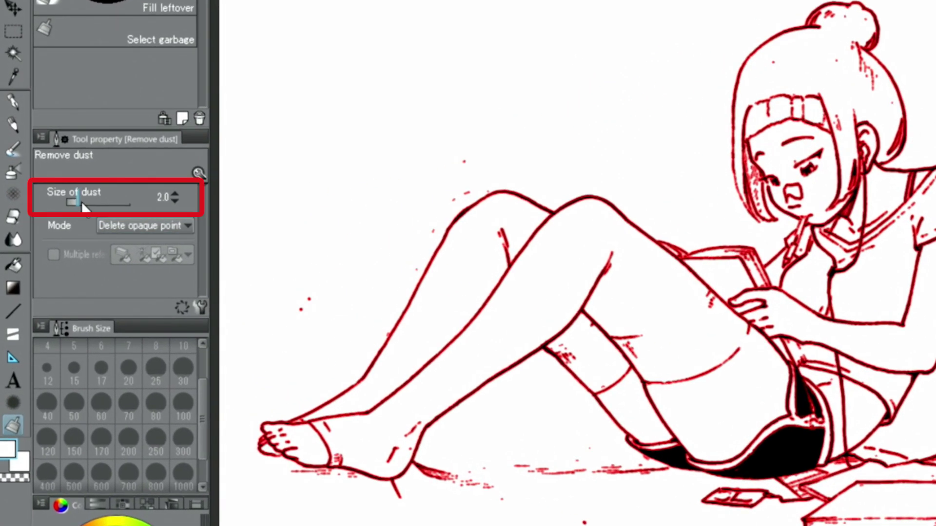
{"action": "left_click_drag", "start_coordinate": [55, 222], "coordinate": [103, 208]}
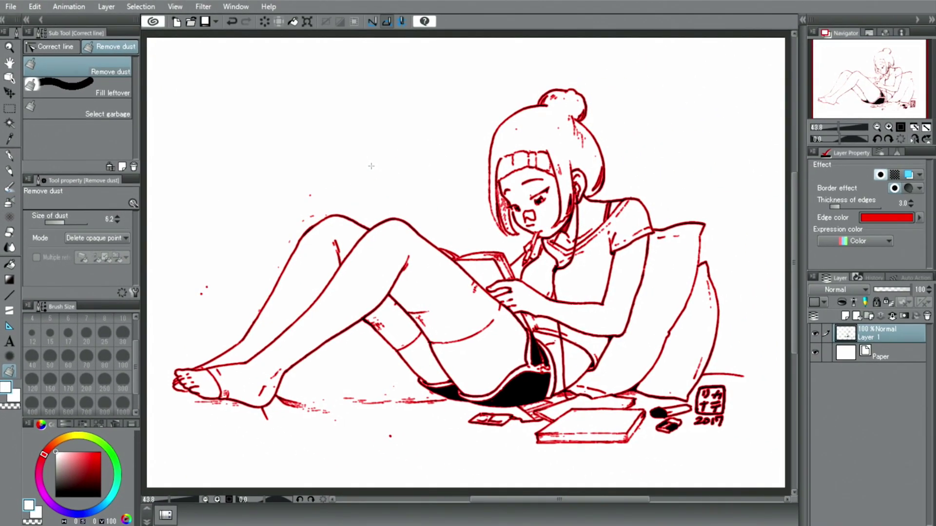
{"action": "left_click_drag", "start_coordinate": [357, 155], "coordinate": [147, 342]}
Erase specks below the legs, around the notebook, signature, hair, left knee and feet at dust size 13.8.
{"action": "mouse_move", "coordinate": [446, 457]}
{"action": "left_mouse_down"}
{"action": "mouse_move", "coordinate": [324, 406]}
{"action": "mouse_move", "coordinate": [283, 402]}
{"action": "left_mouse_up"}
{"action": "left_click_drag", "start_coordinate": [689, 461], "coordinate": [631, 414]}
{"action": "mouse_move", "coordinate": [620, 74]}
{"action": "left_mouse_down"}
{"action": "mouse_move", "coordinate": [487, 158]}
{"action": "mouse_move", "coordinate": [456, 197]}
{"action": "left_mouse_up"}
{"action": "left_click", "coordinate": [73, 223]}
{"action": "left_click_drag", "start_coordinate": [326, 232], "coordinate": [267, 179]}
{"action": "left_click_drag", "start_coordinate": [341, 428], "coordinate": [296, 394]}
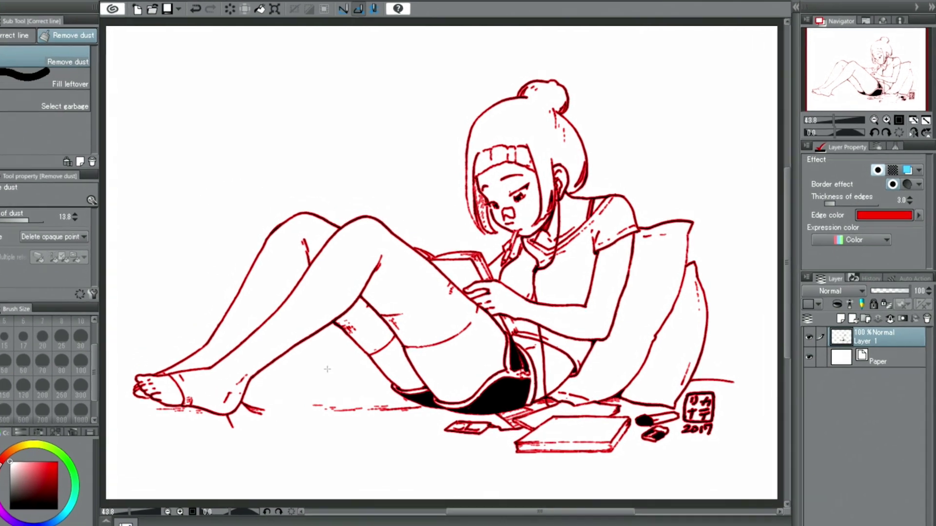